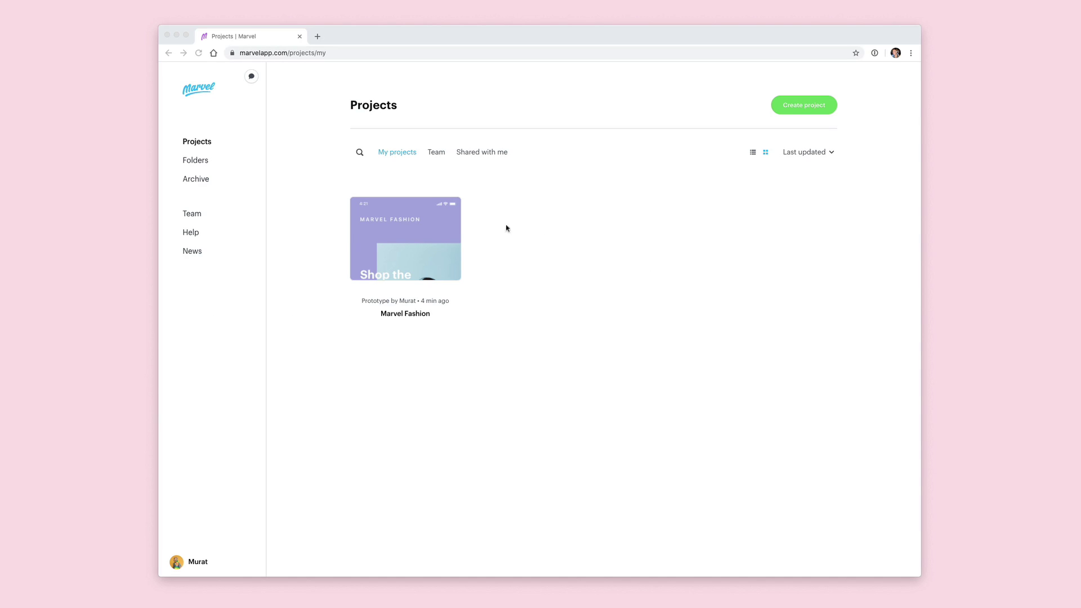
Open the Marvel Fashion project from the Projects page
left_click(407, 236)
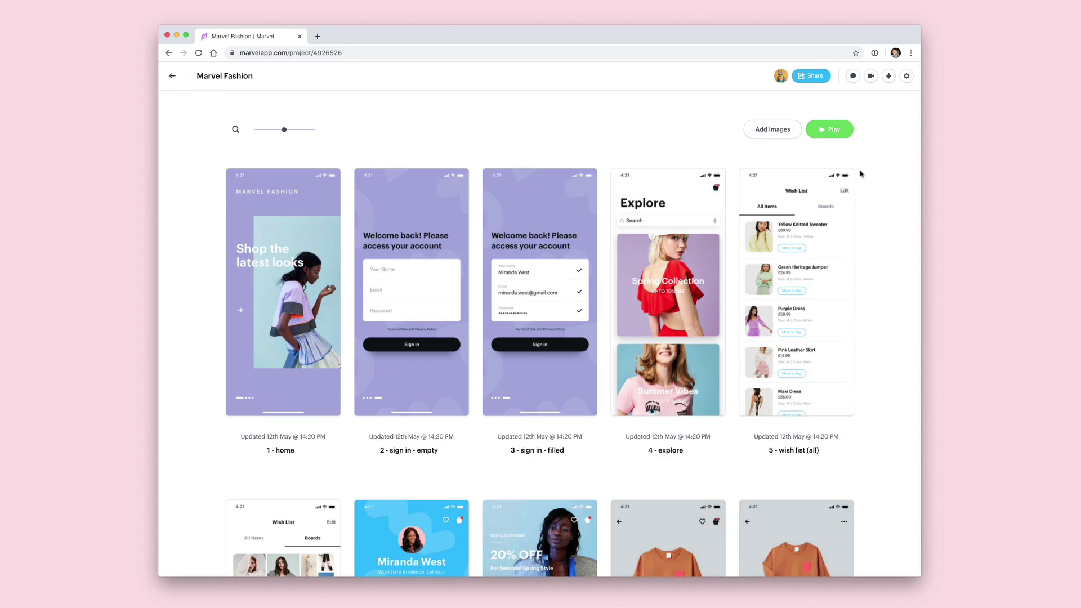
scroll(880, 357, "down", 9)
scroll(880, 357, "down", 1)
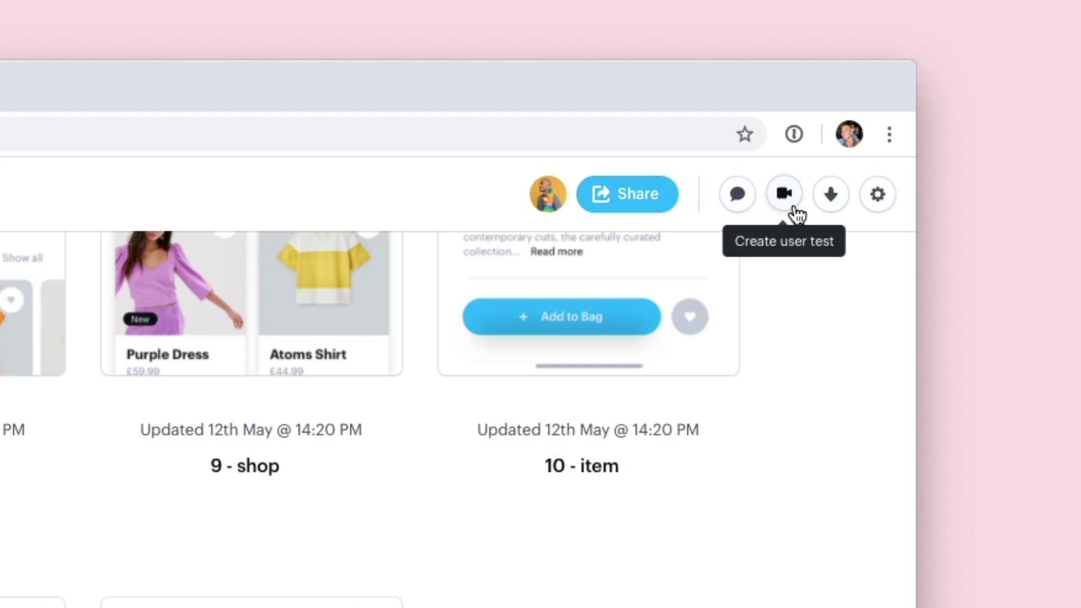
Create a Goal user test named 'Test of my fashion app' ending at screen 13 - complete
left_click(792, 206)
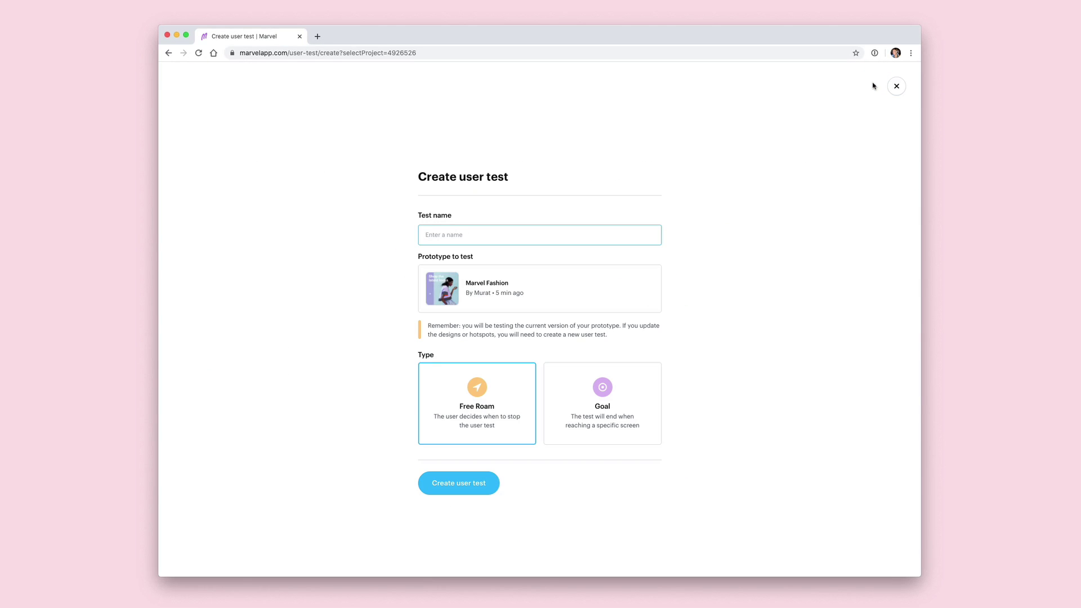
type("Test of my")
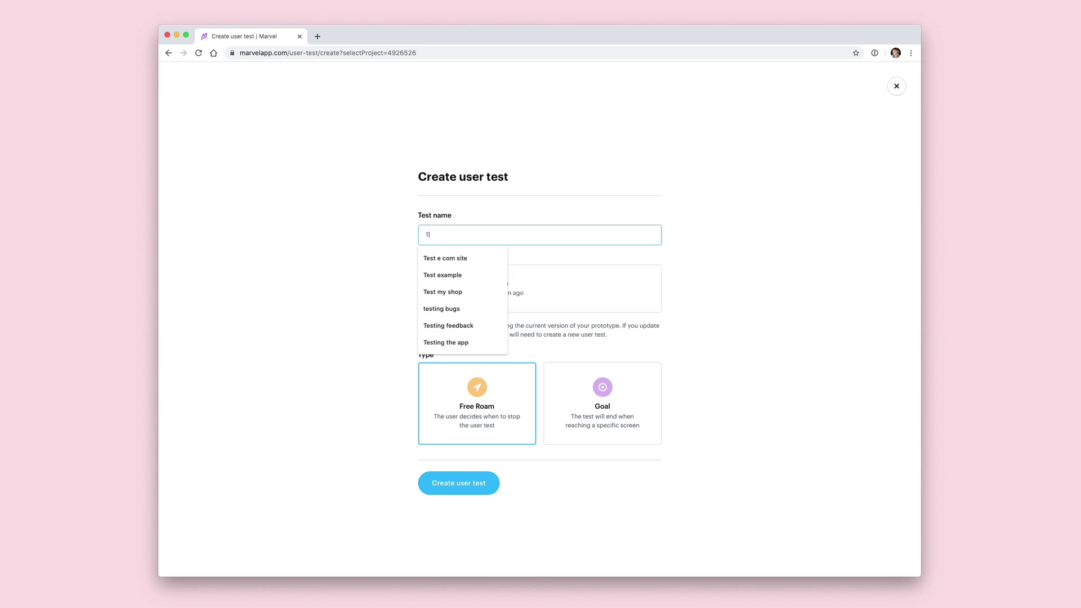
type(" fashion app")
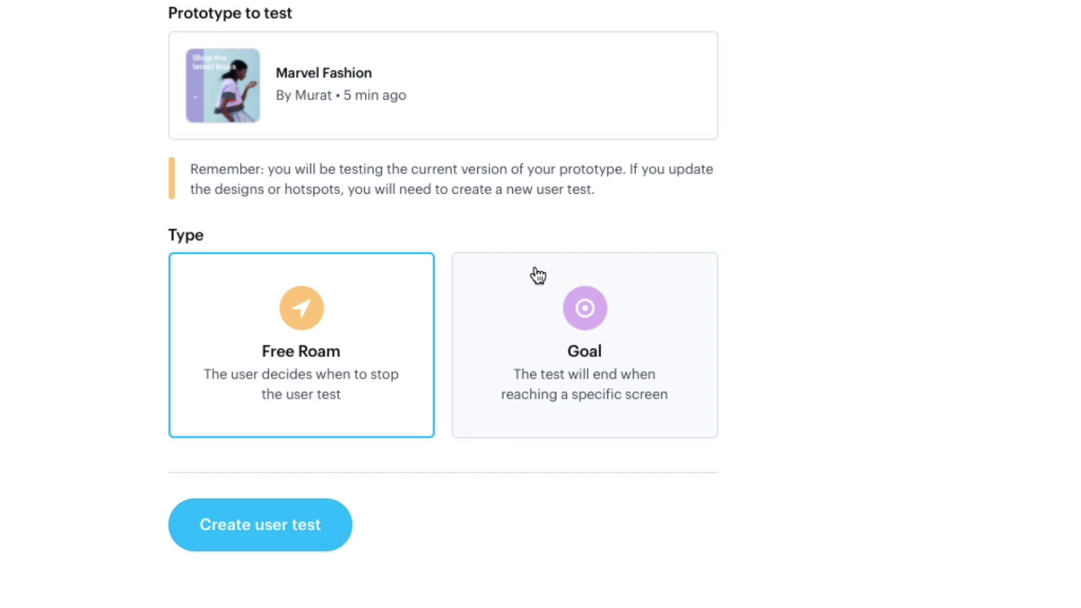
left_click(538, 274)
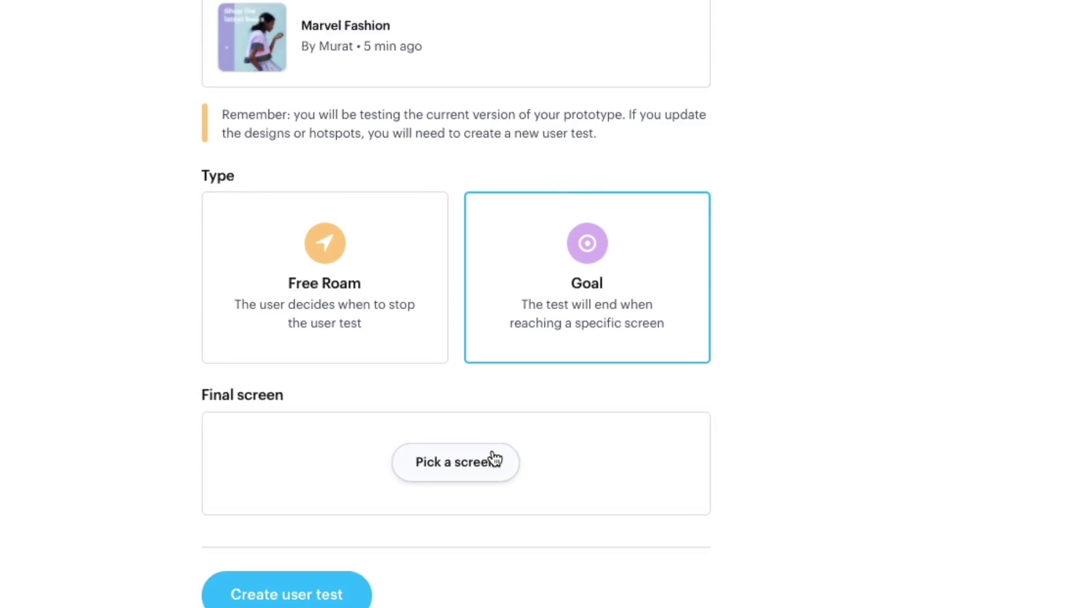
left_click(483, 462)
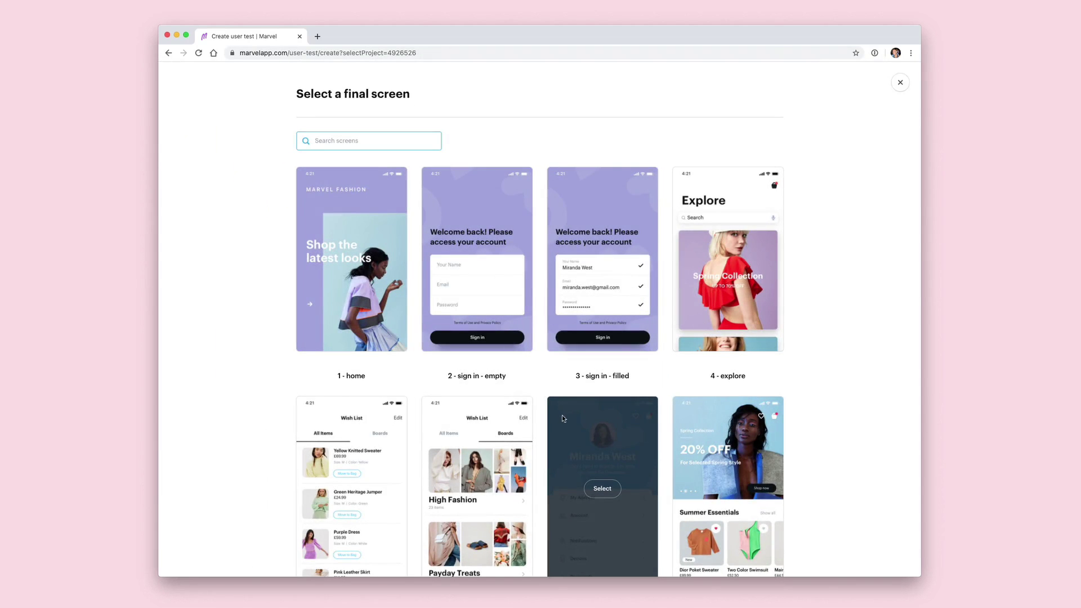
scroll(552, 415, "down", 10)
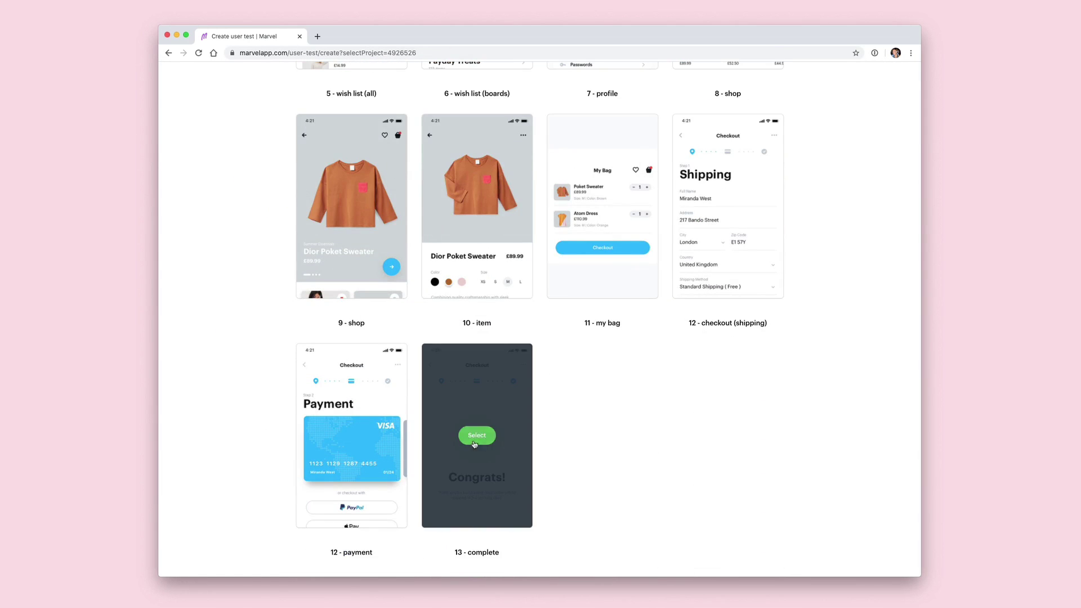
left_click(479, 437)
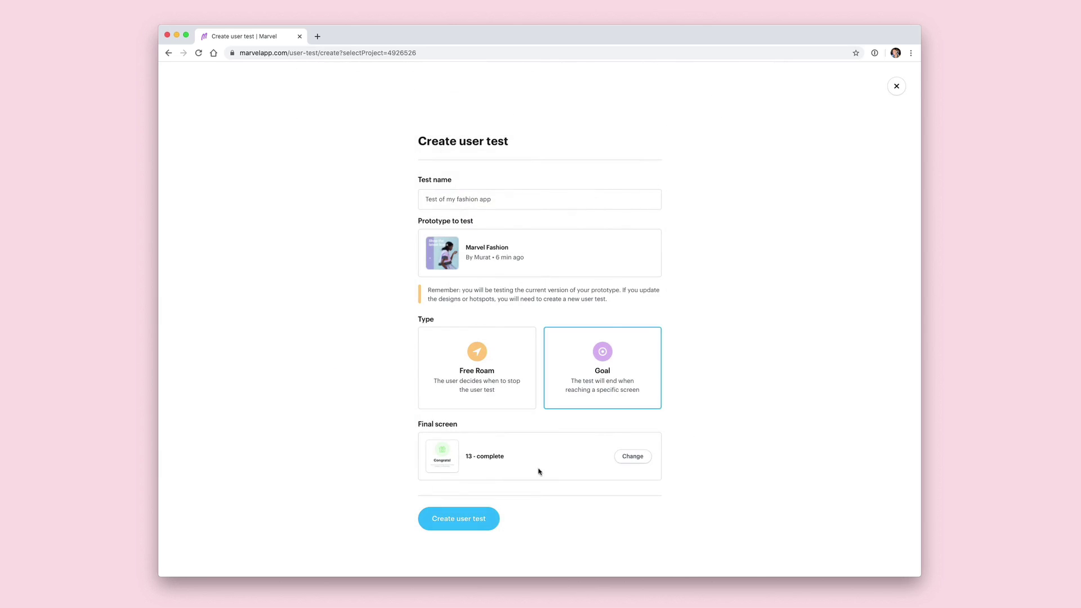
left_click(471, 515)
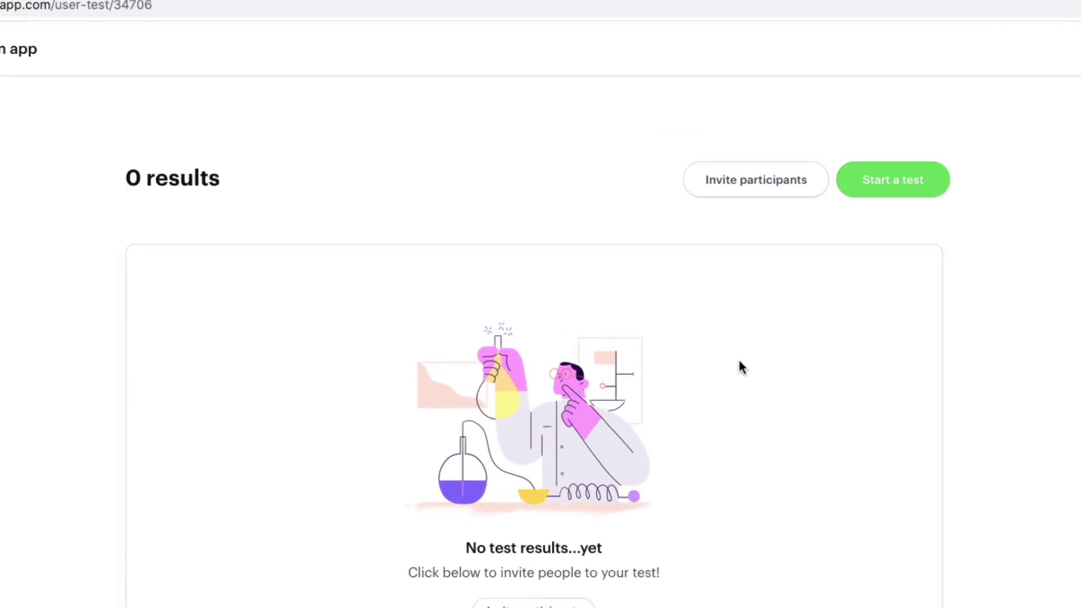
left_click(754, 186)
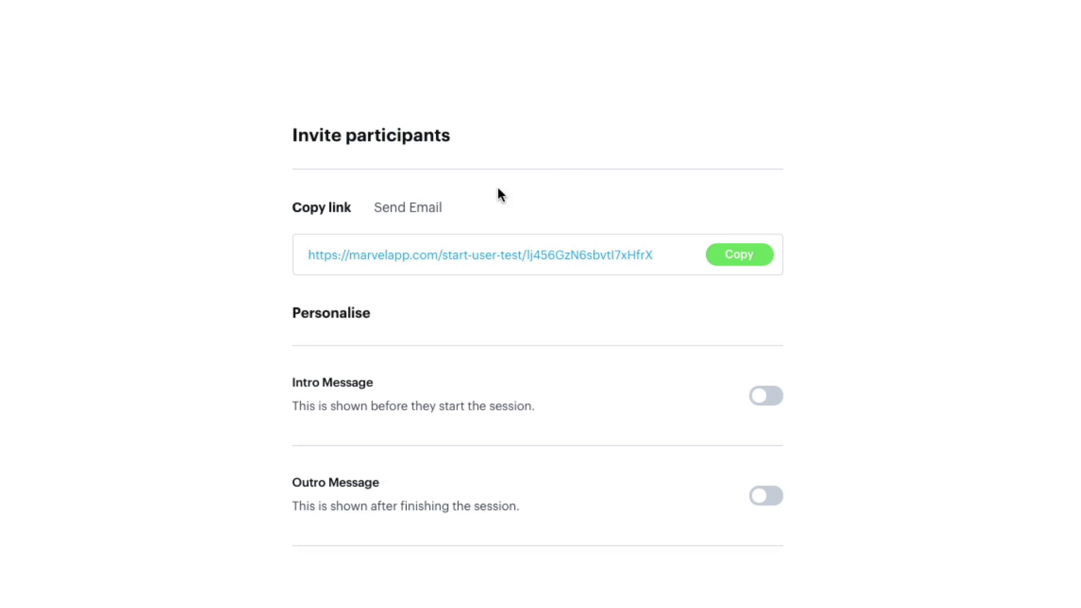
Copy the shareable test link from the Invite participants panel
left_click(437, 211)
left_click(317, 198)
left_click(735, 257)
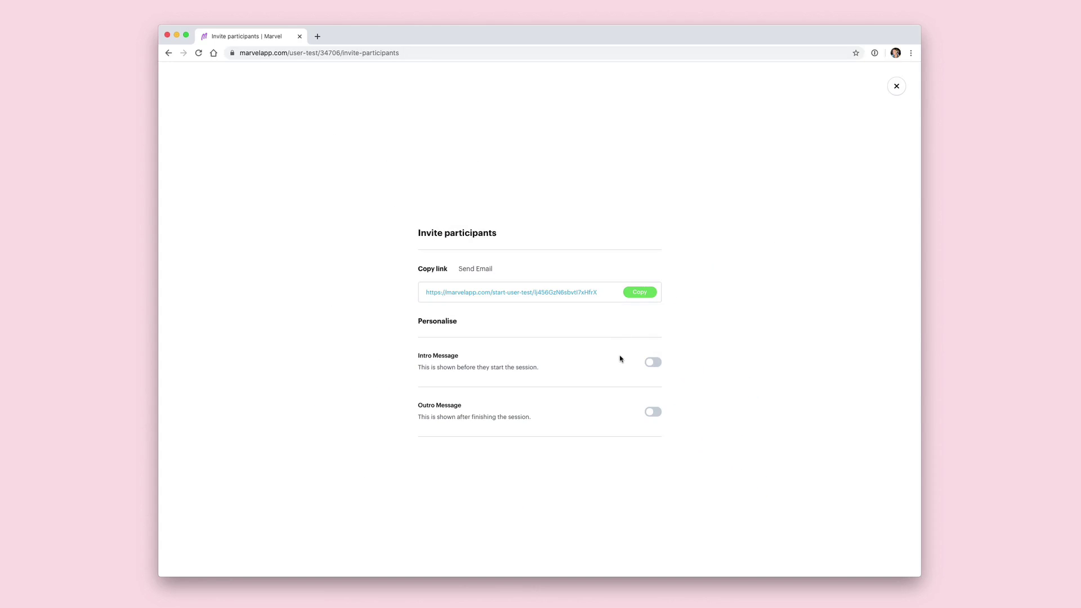
Add an intro asking testers to finish checkout and an outro promising an email reward
left_click(654, 363)
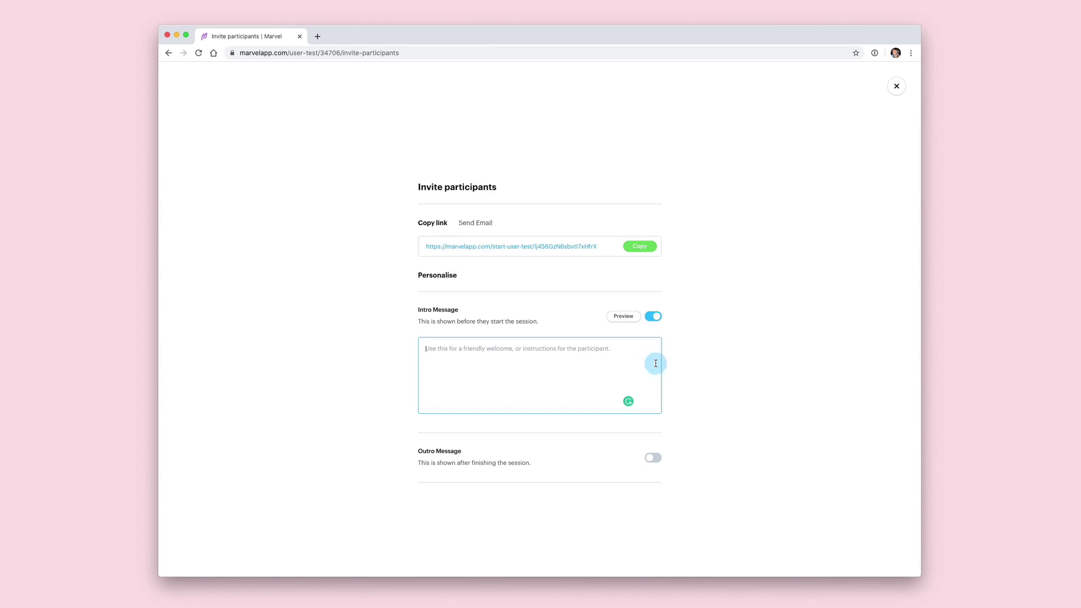
type("P")
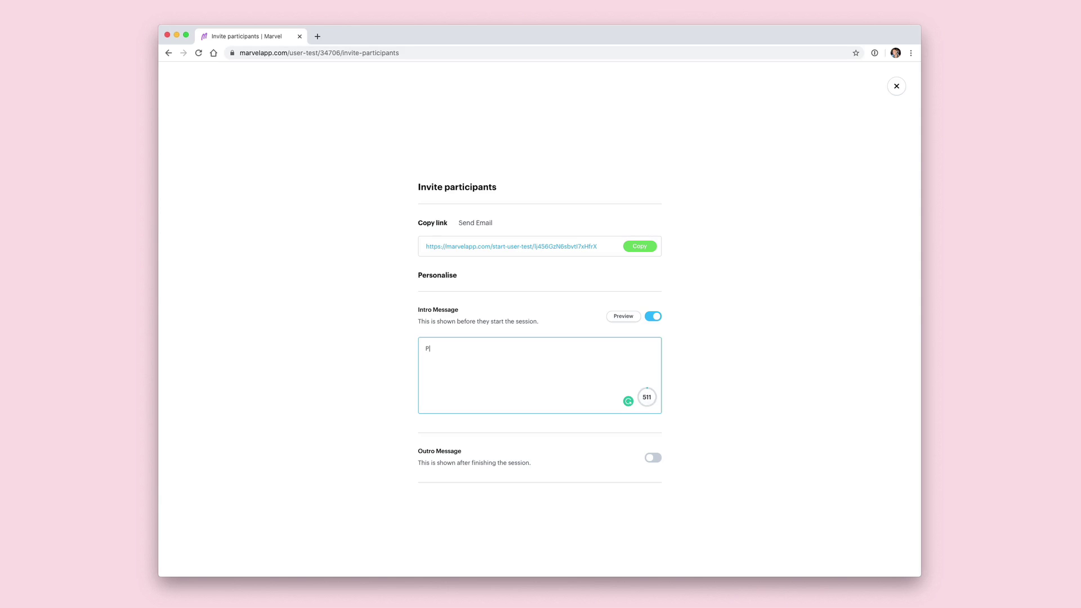
type("lease try to get to the end of the checkout proc")
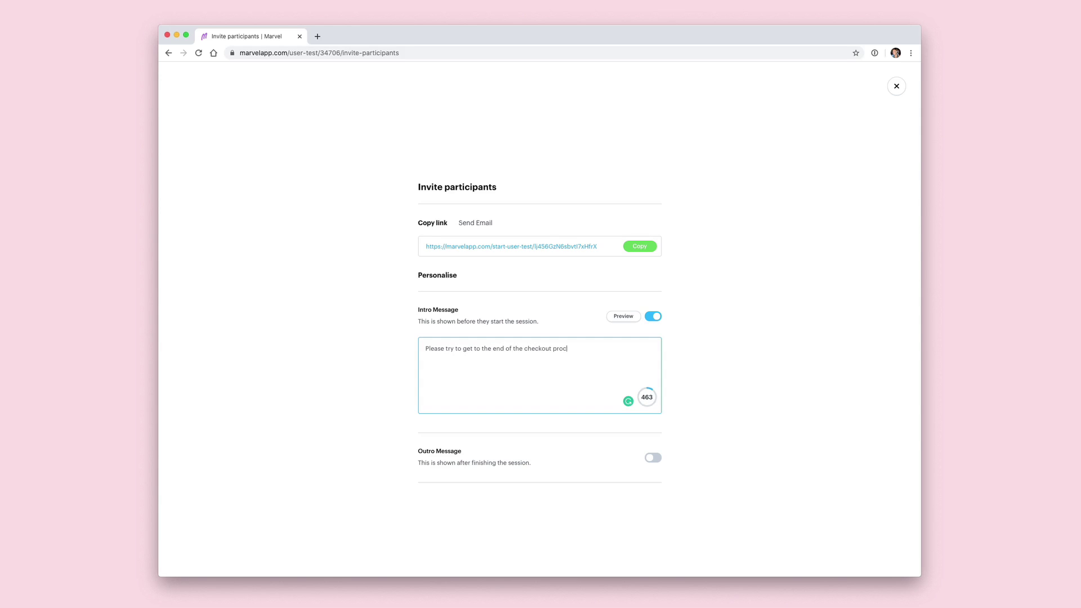
type("ess")
left_click(653, 458)
left_click(575, 459)
type("Thanks for taking the test! Your reward will be sent via email")
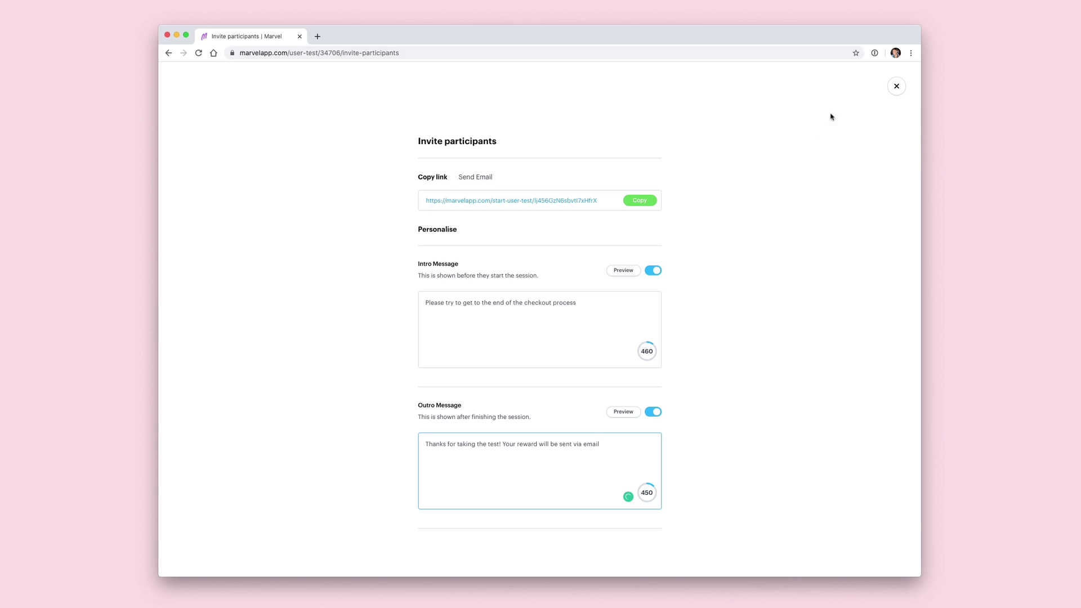
left_click(896, 86)
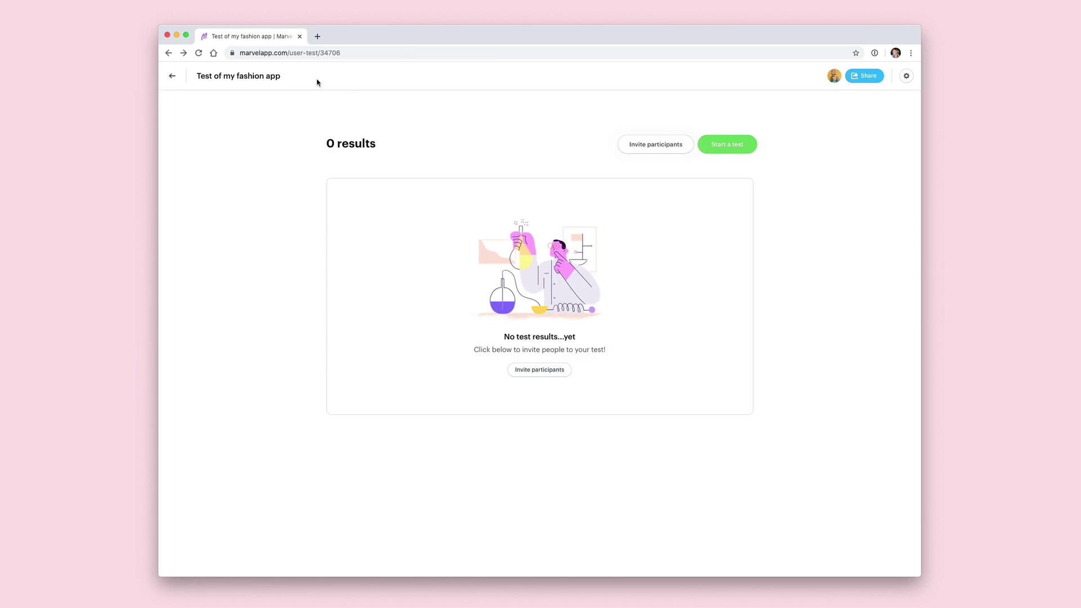
Load the copied test link in a new browser tab
left_click(316, 36)
key("super+v")
key("Return")
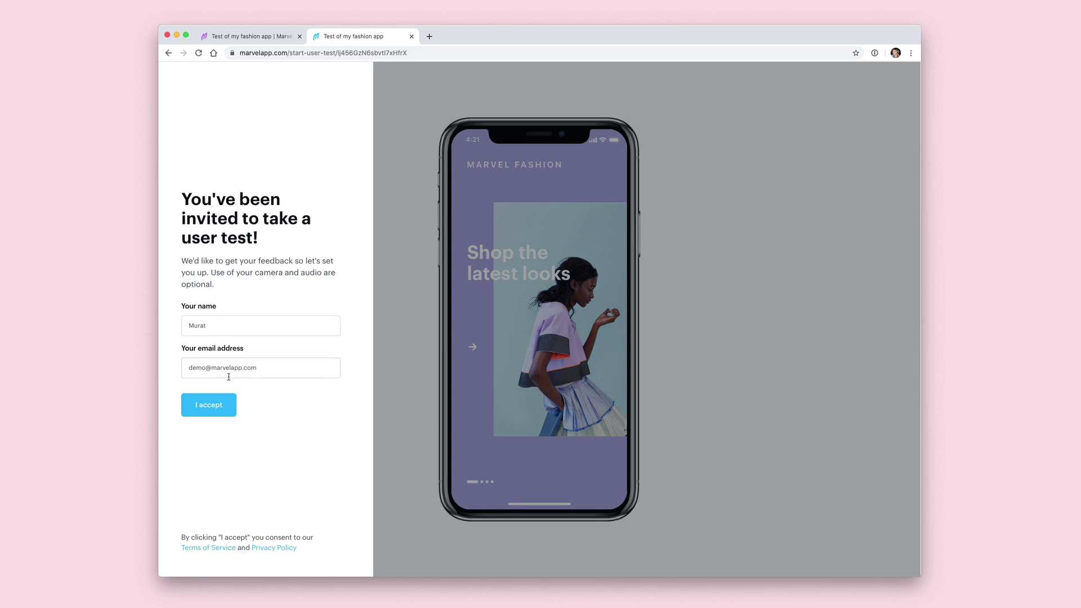
Accept the invitation, enable camera and audio, and start the test
left_click(213, 408)
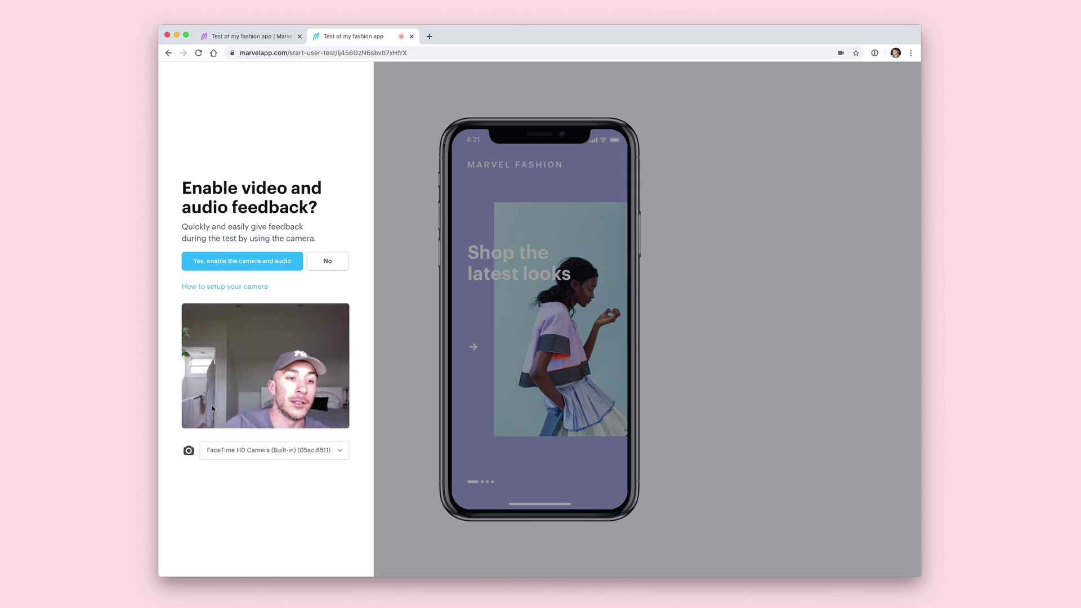
left_click(233, 260)
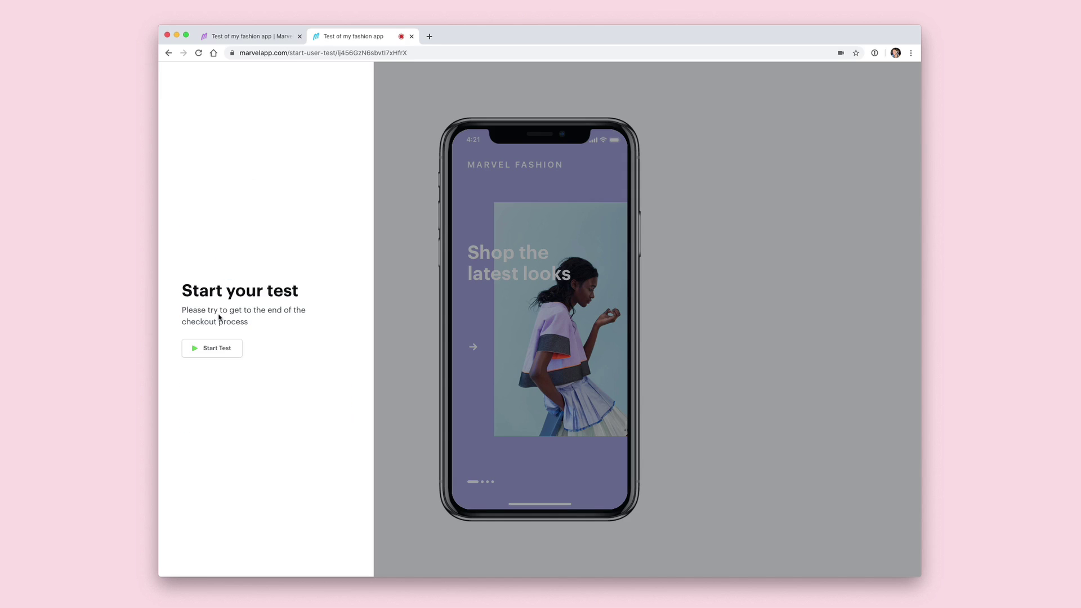
left_click(212, 347)
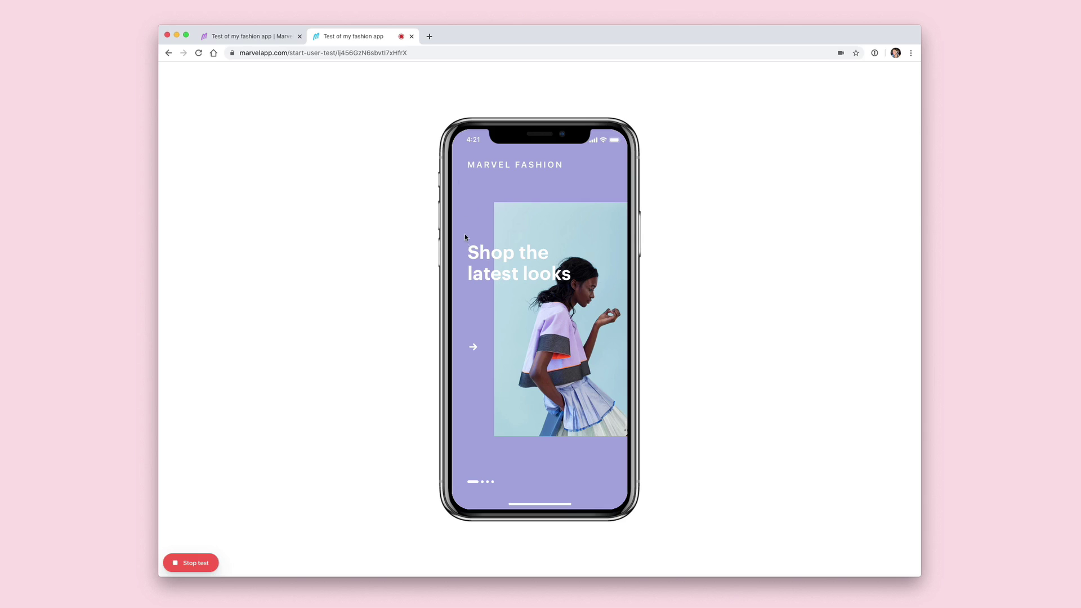
Sign in to the prototype and add the Dior Poket Sweater to the bag
left_click(473, 349)
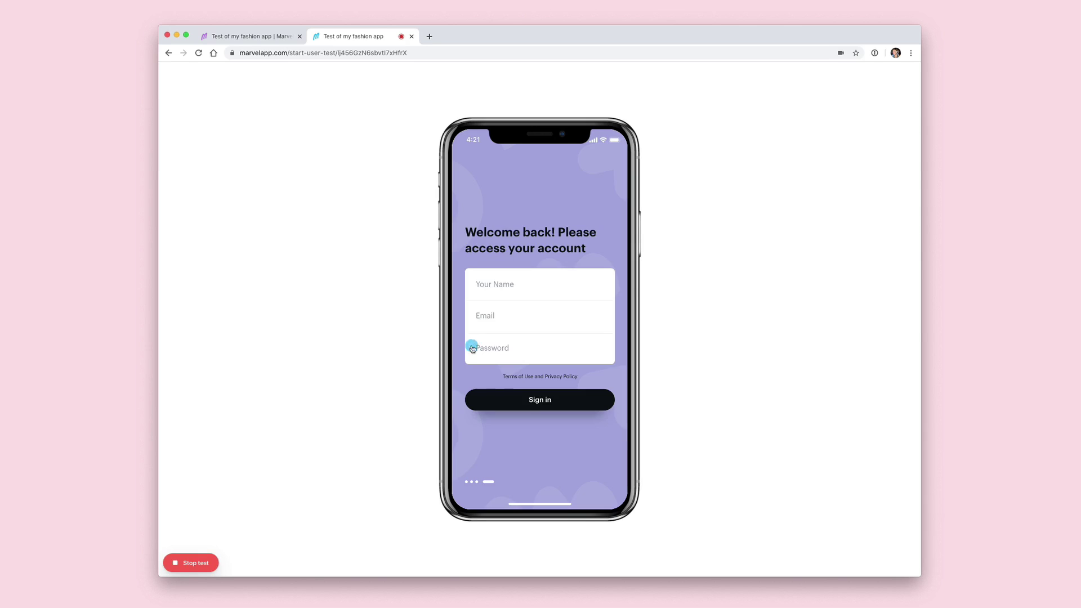
left_click(473, 350)
left_click(534, 399)
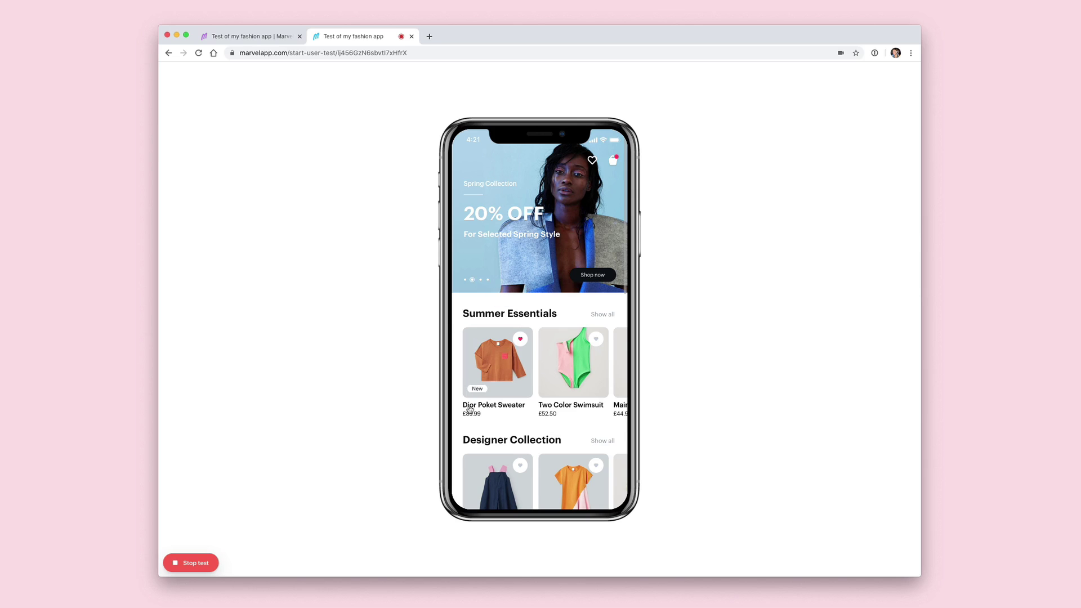
left_click(503, 370)
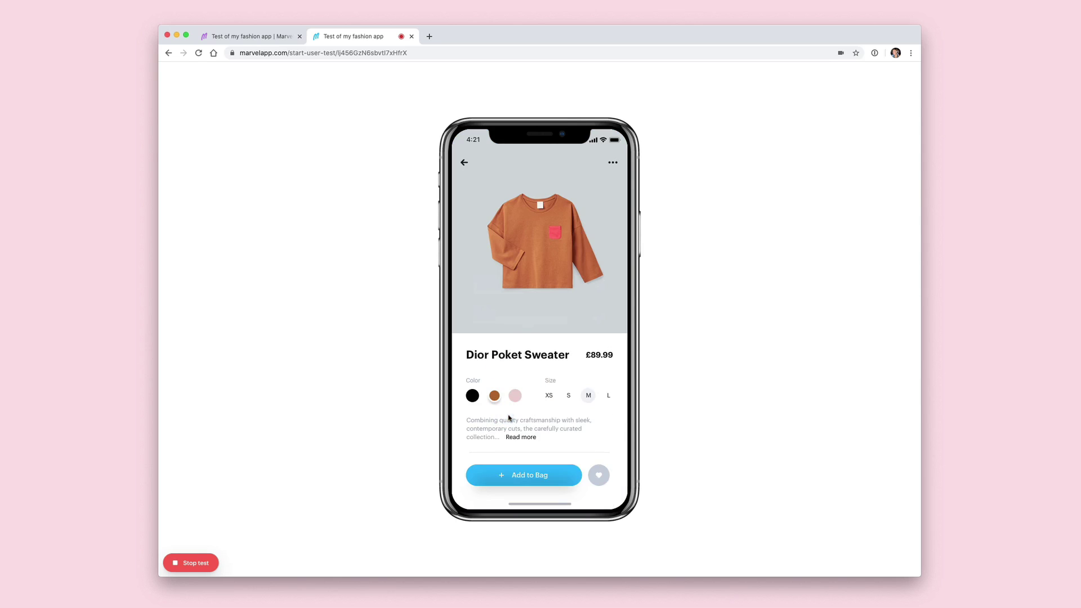
left_click(527, 473)
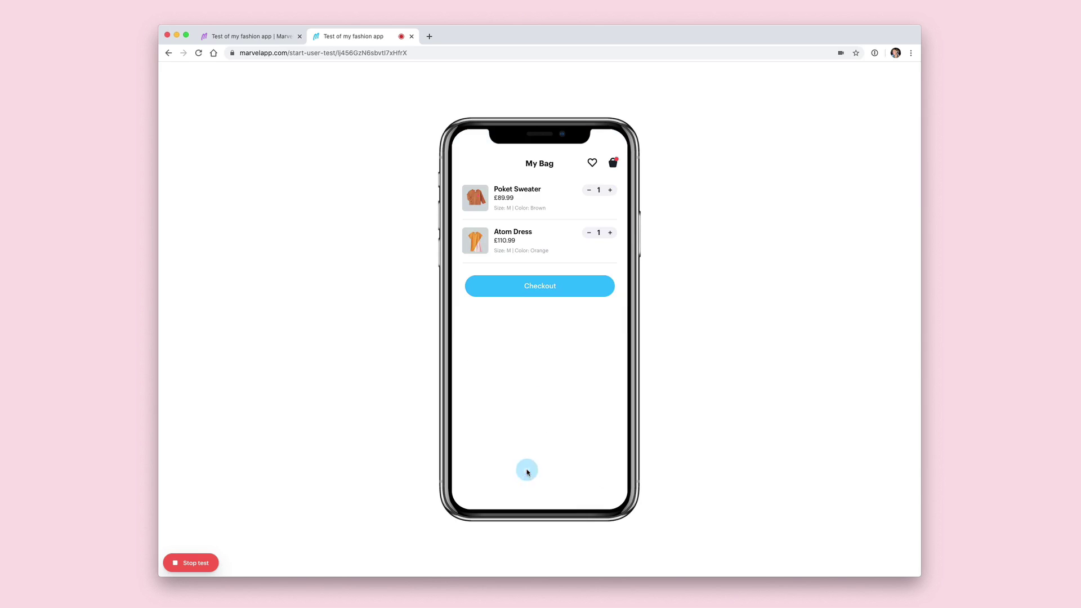
Check out and pay £201, then reload the results page in the first tab
left_click(552, 279)
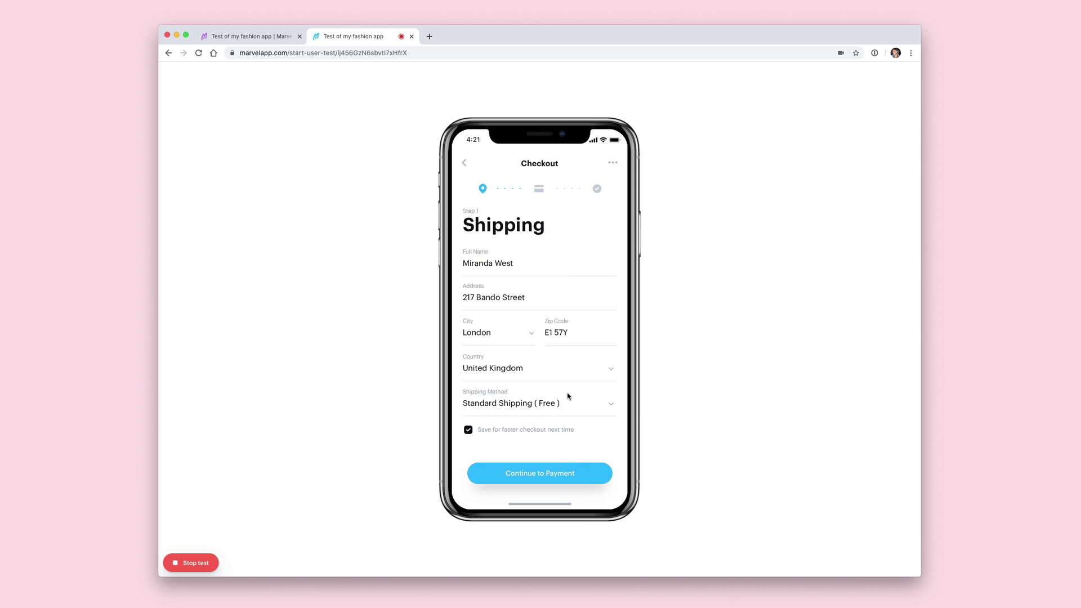
left_click(556, 473)
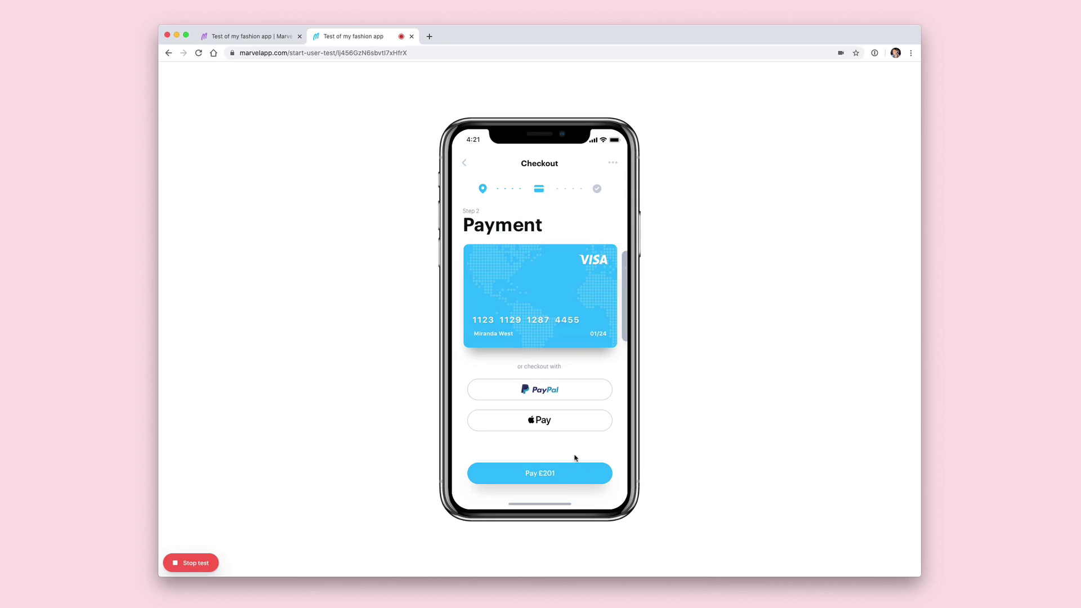
left_click(565, 476)
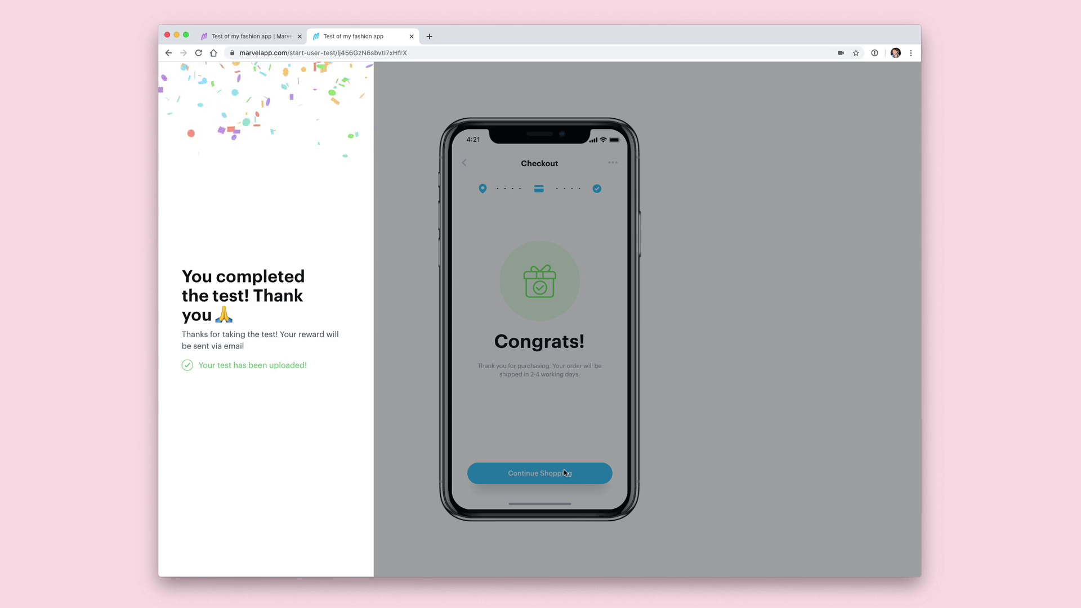
left_click(267, 37)
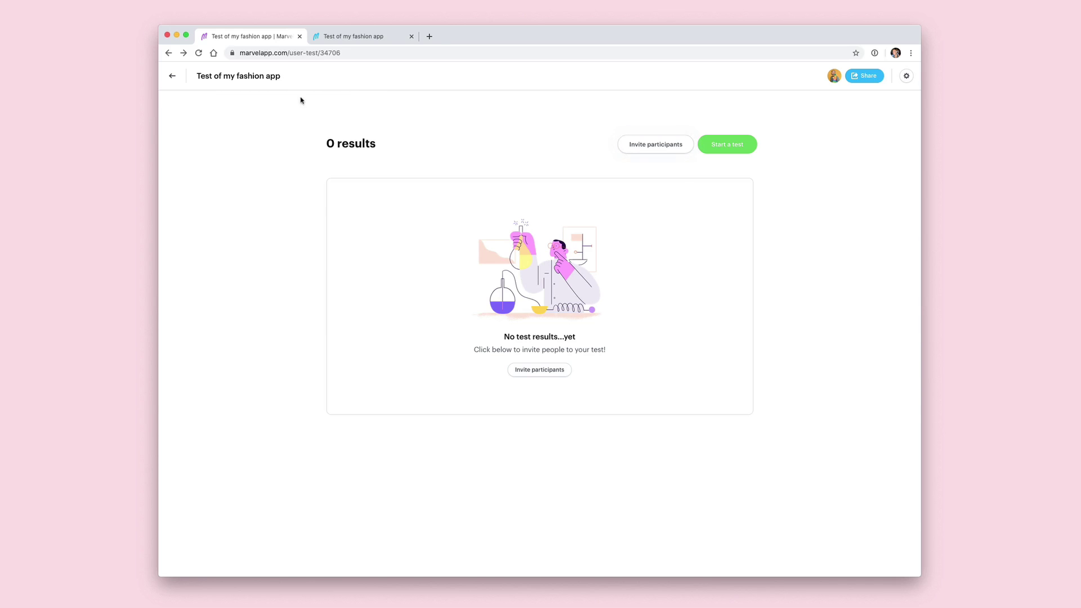
left_click(199, 53)
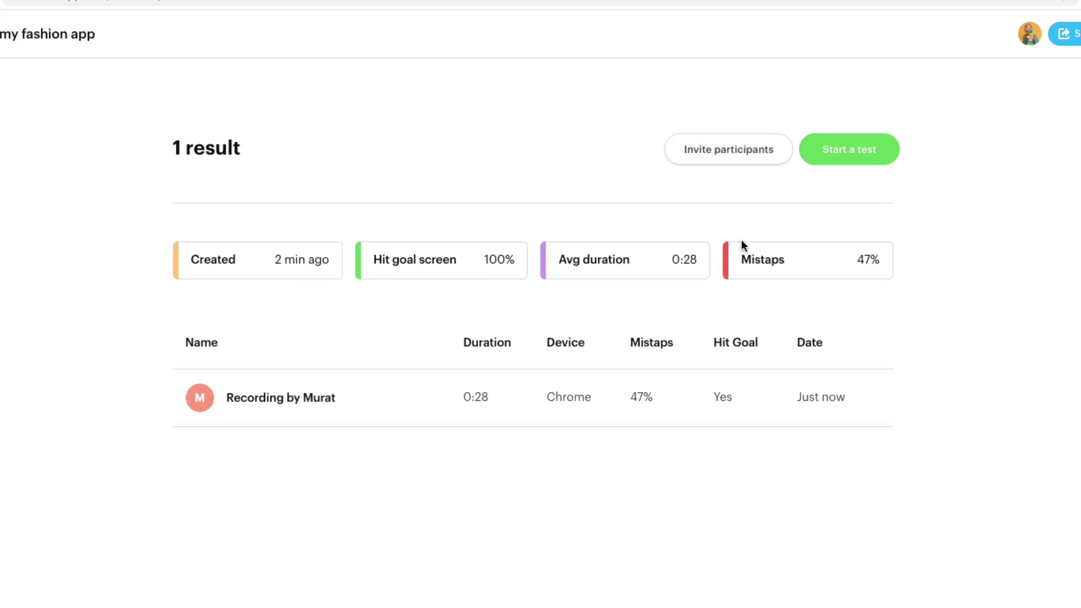
Review the 0:28, 47% mistap result summary and open the participant's recording
double_click(416, 273)
left_click(415, 273)
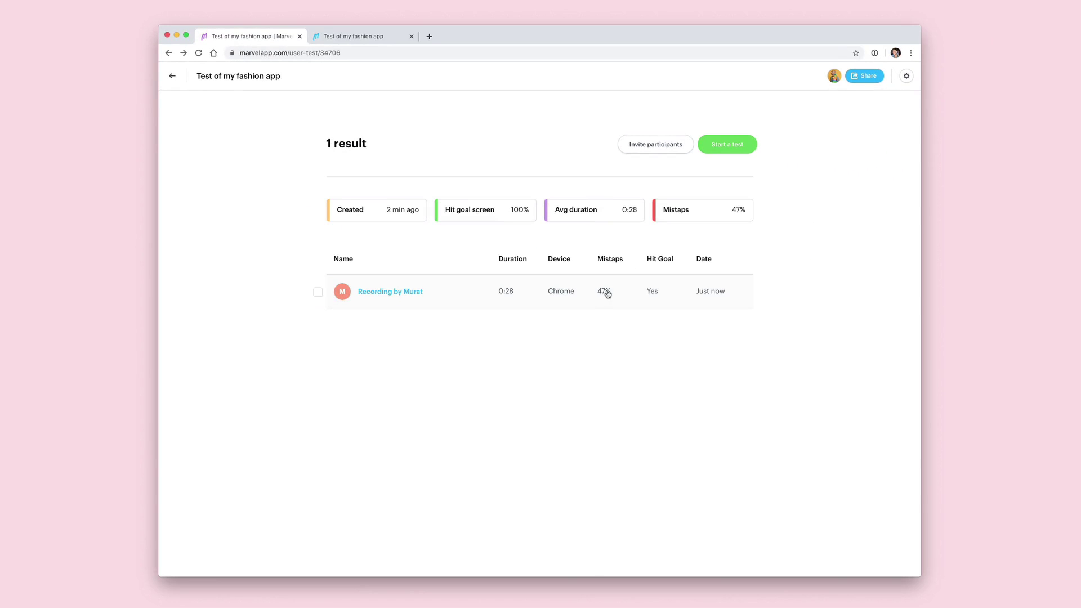
left_click(422, 300)
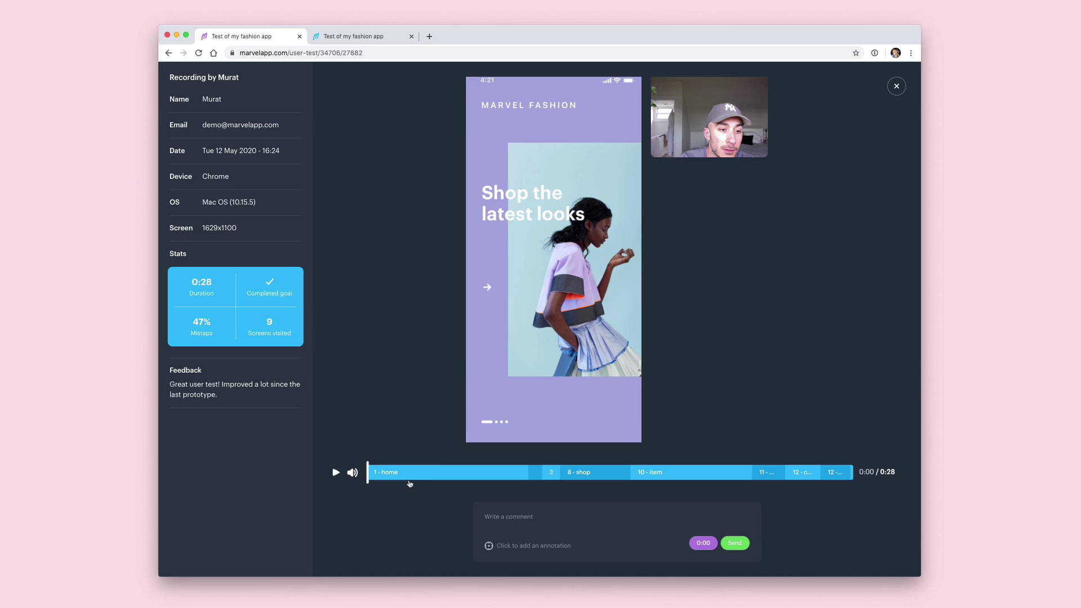
Play the recording with the volume at zero, pausing and then resuming playback
left_click(337, 472)
mouse_move(352, 473)
left_click_drag(343, 452, 336, 451)
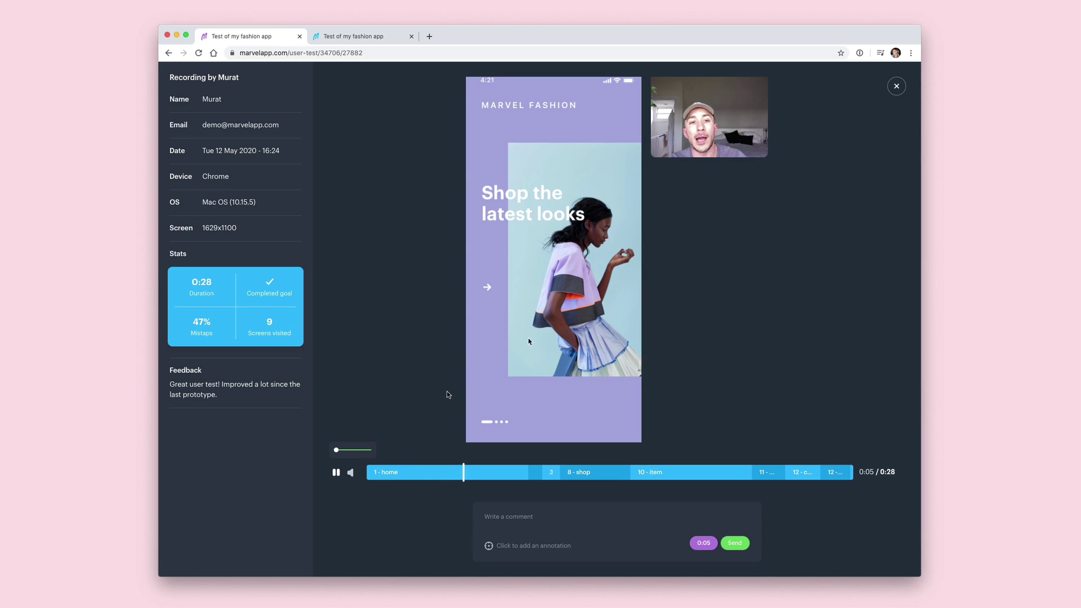
left_click(338, 472)
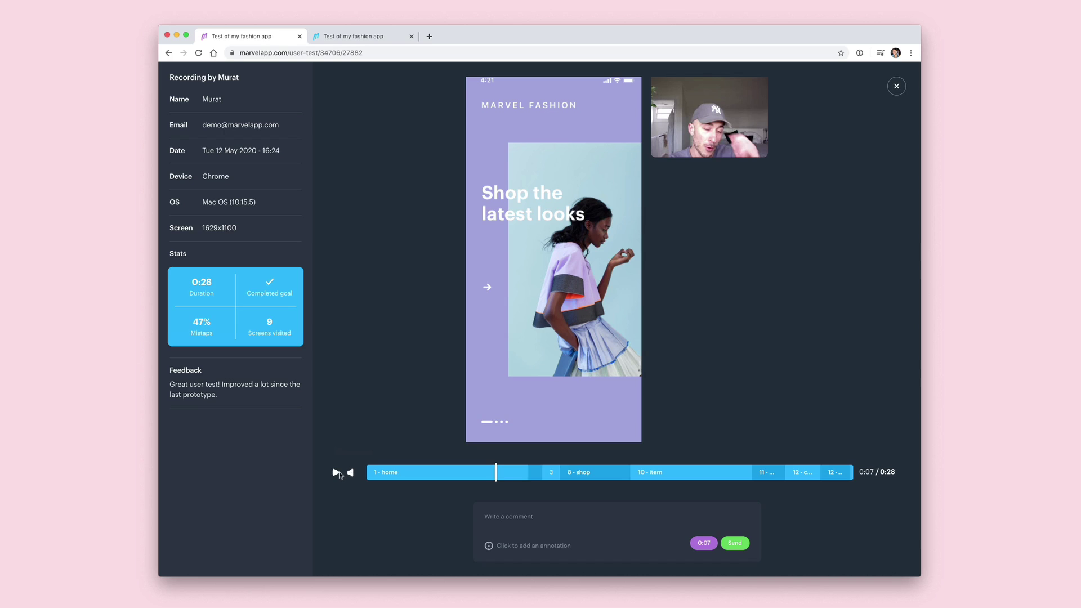
left_click(337, 473)
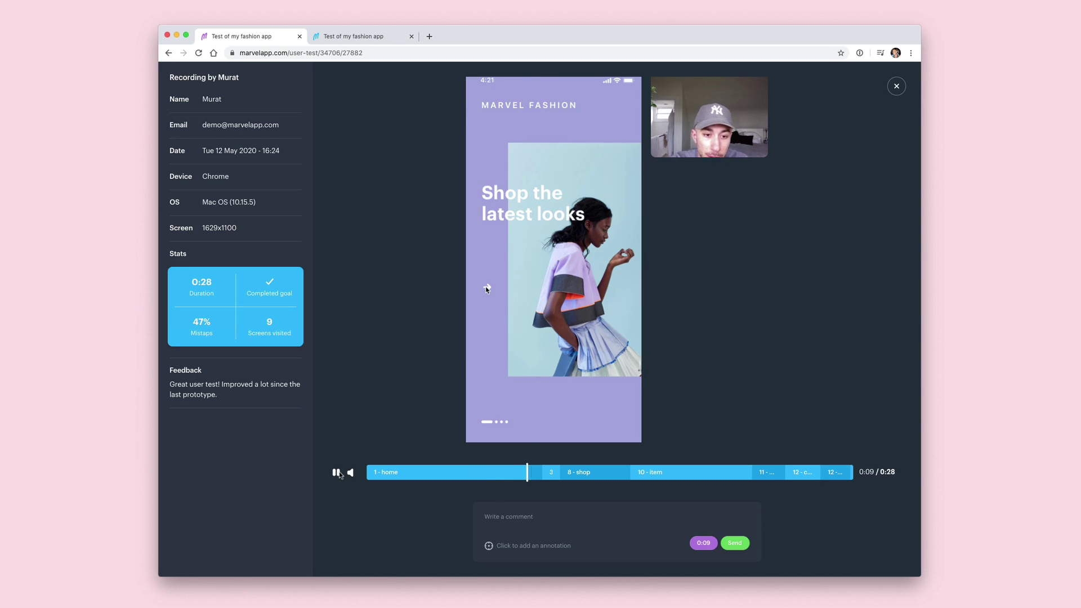